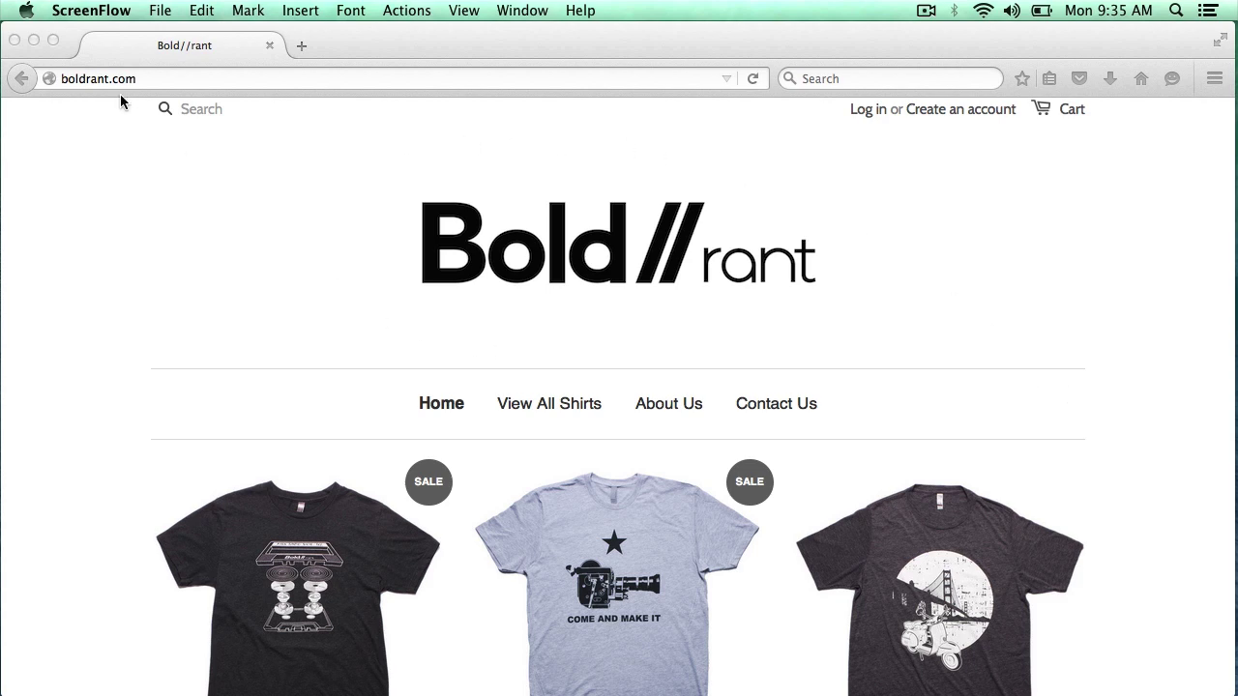
Open the store's admin site at boldrant.com/admin.
{"action": "left_click", "coordinate": [180, 77]}
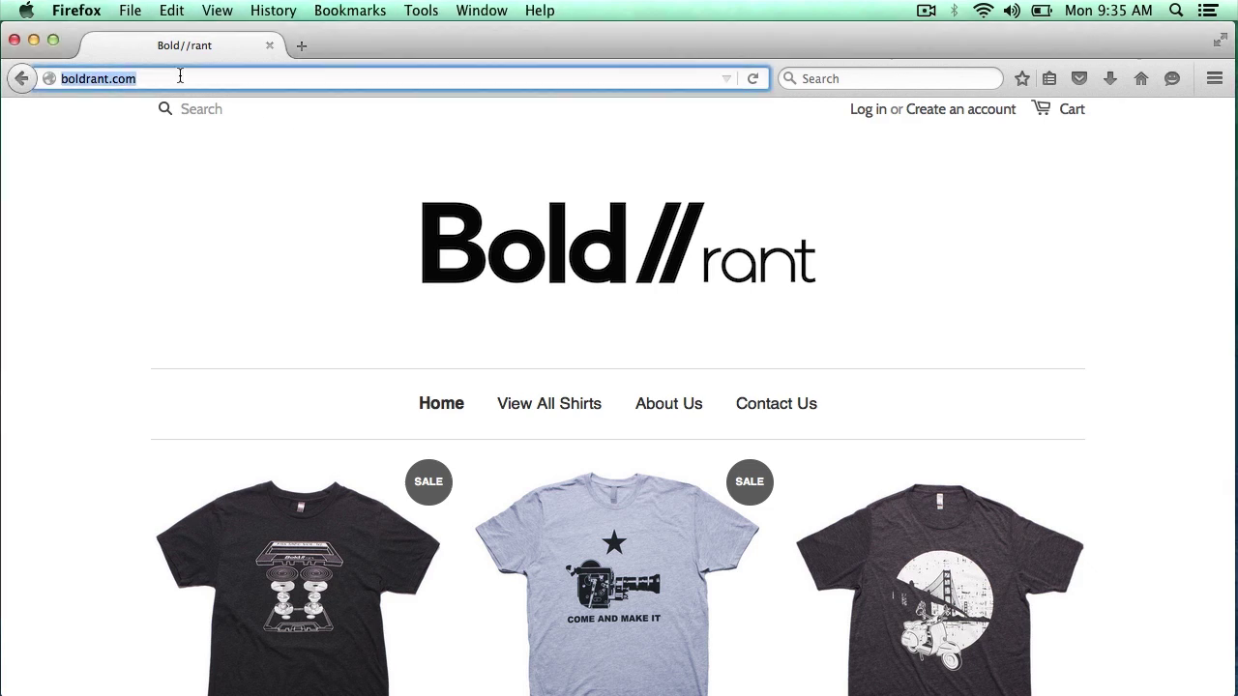
{"action": "left_click", "coordinate": [180, 76]}
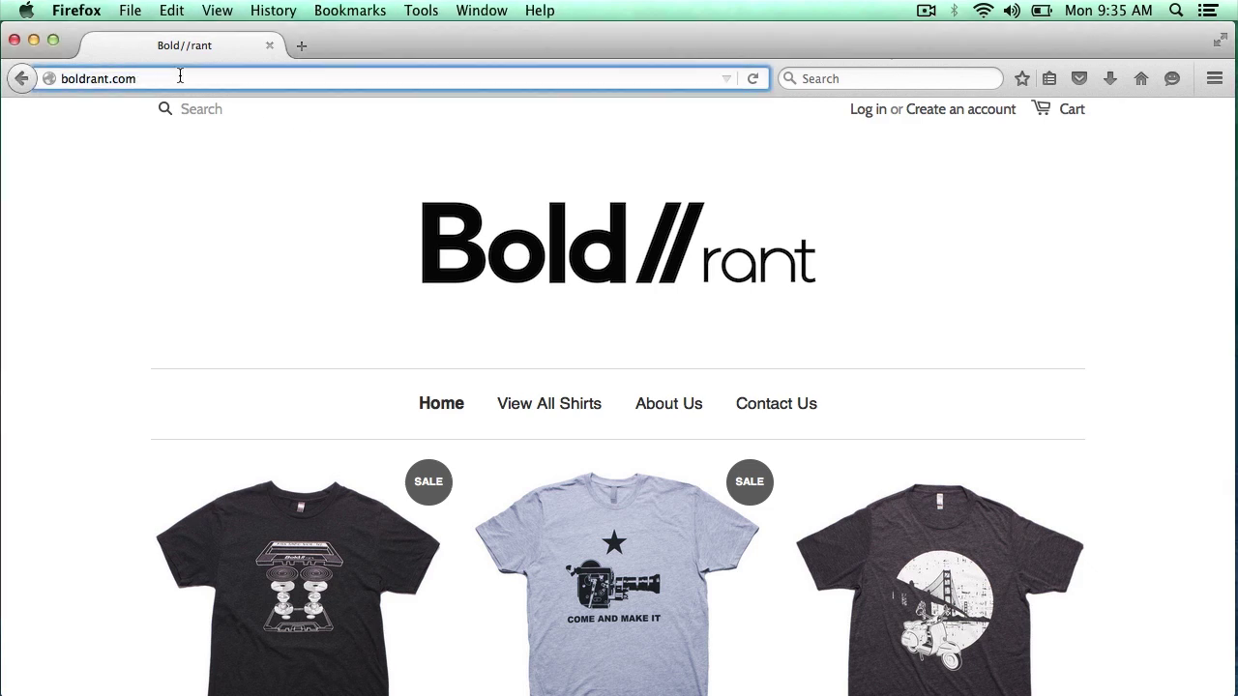
{"action": "type", "text": "/admin"}
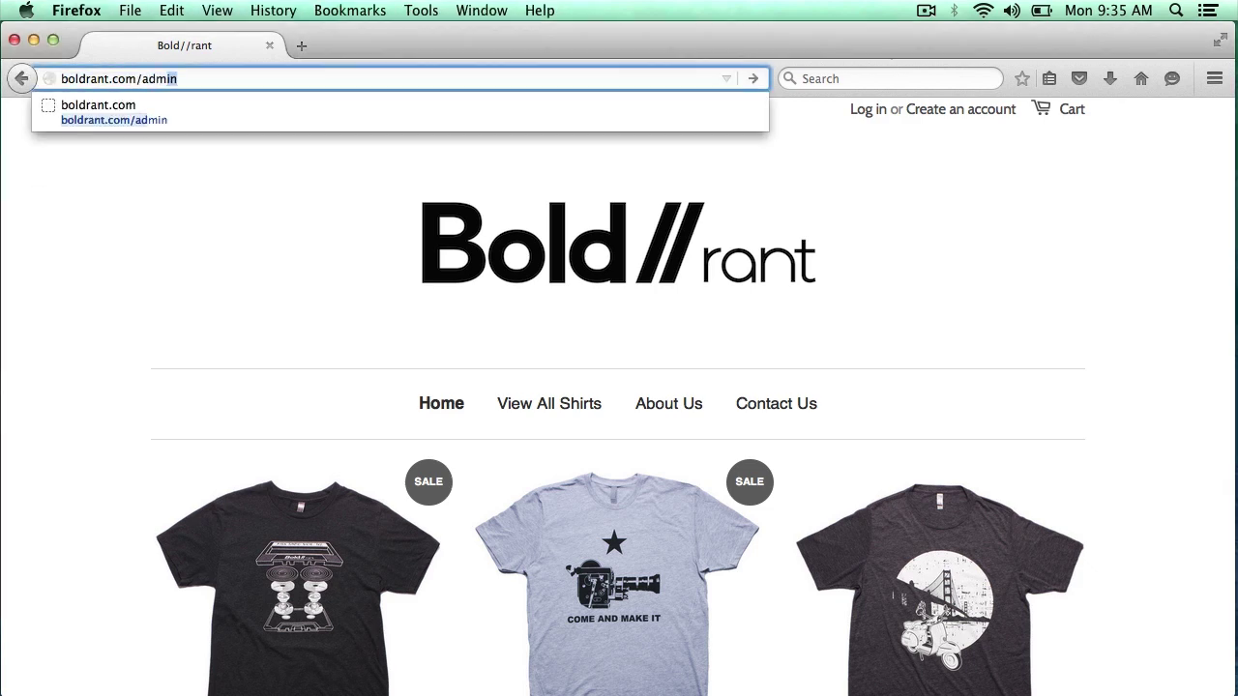
{"action": "key", "text": "Return"}
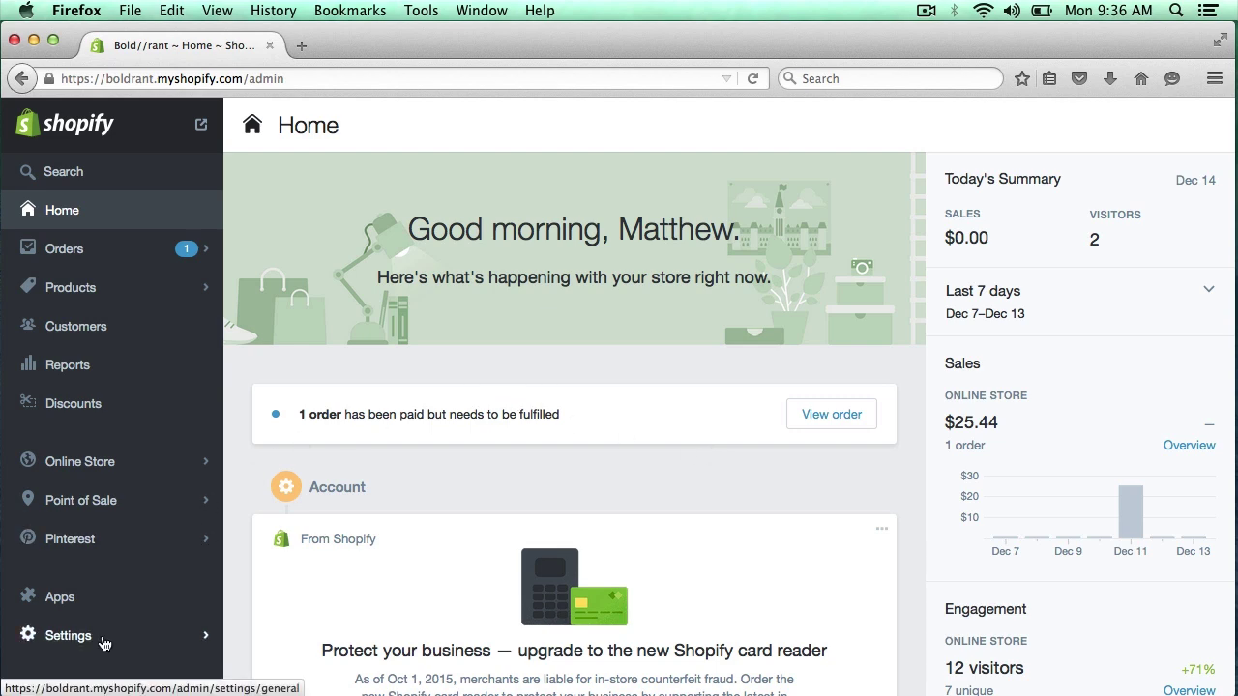
Open the store's shipping settings and review the printer type options for shipping labels.
{"action": "left_click", "coordinate": [83, 634]}
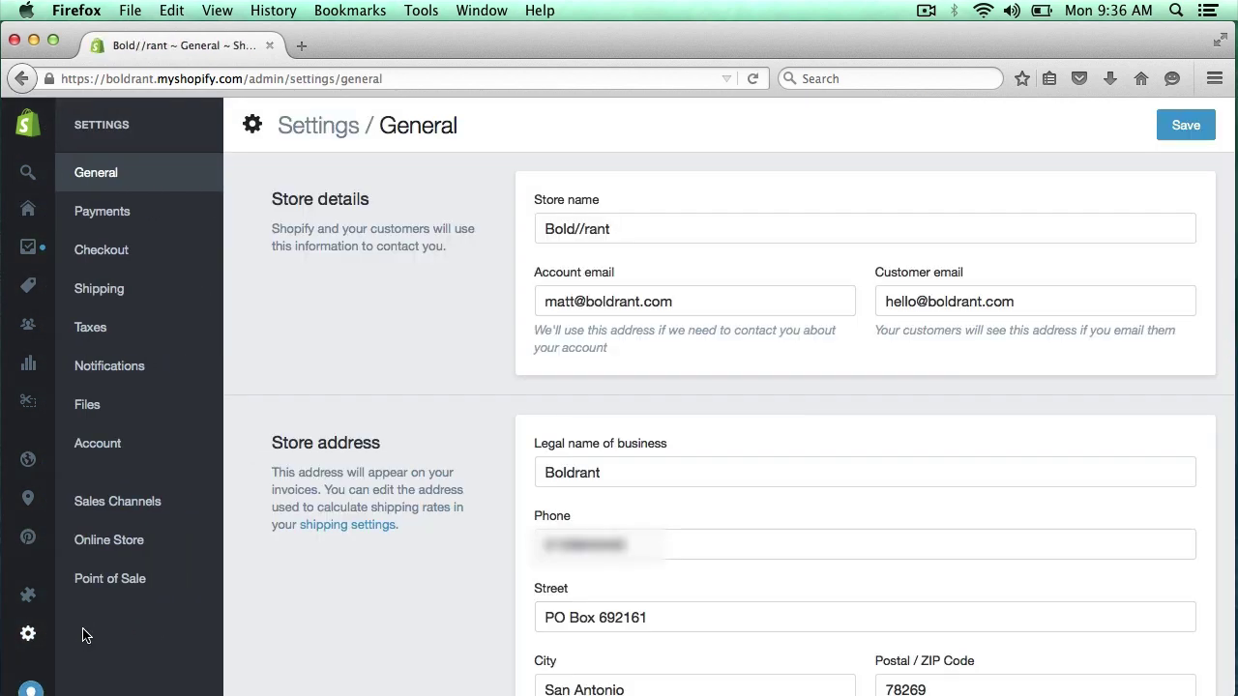
{"action": "left_click", "coordinate": [96, 298]}
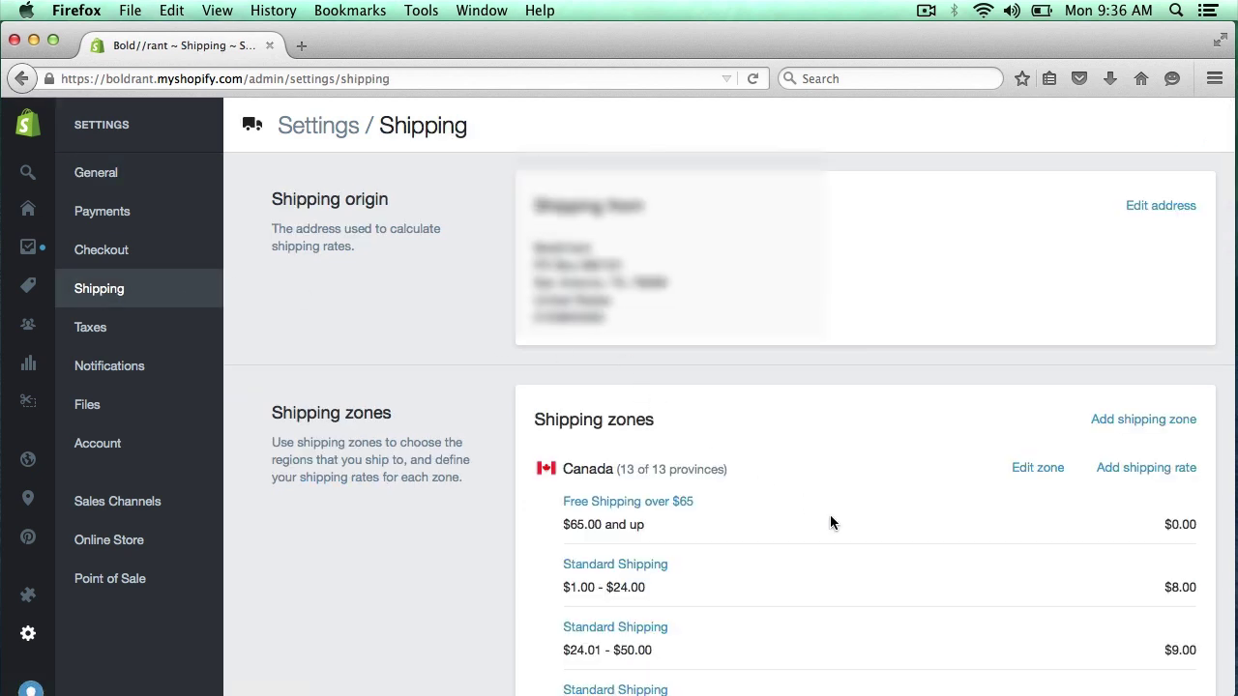
{"action": "scroll", "coordinate": [830, 522], "scroll_direction": "down", "scroll_amount": 5}
{"action": "scroll", "coordinate": [830, 523], "scroll_direction": "down", "scroll_amount": 15}
{"action": "scroll", "coordinate": [830, 523], "scroll_direction": "down", "scroll_amount": 1}
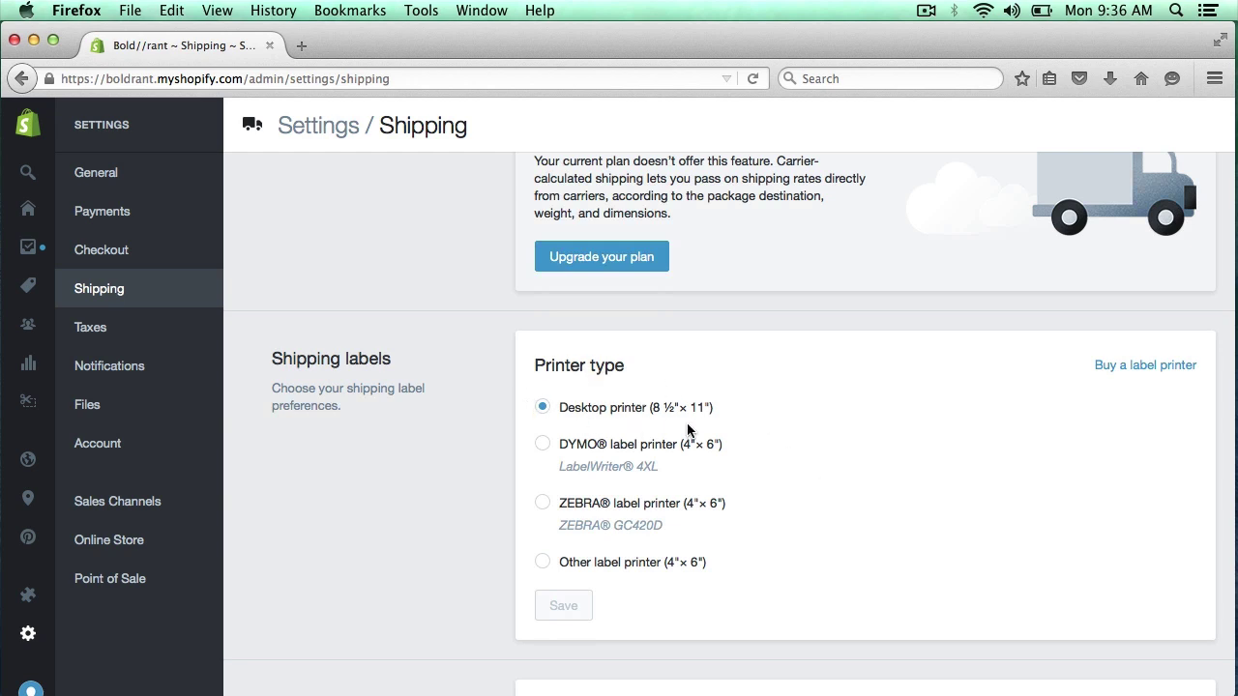
{"action": "scroll", "coordinate": [882, 482], "scroll_direction": "down", "scroll_amount": 1}
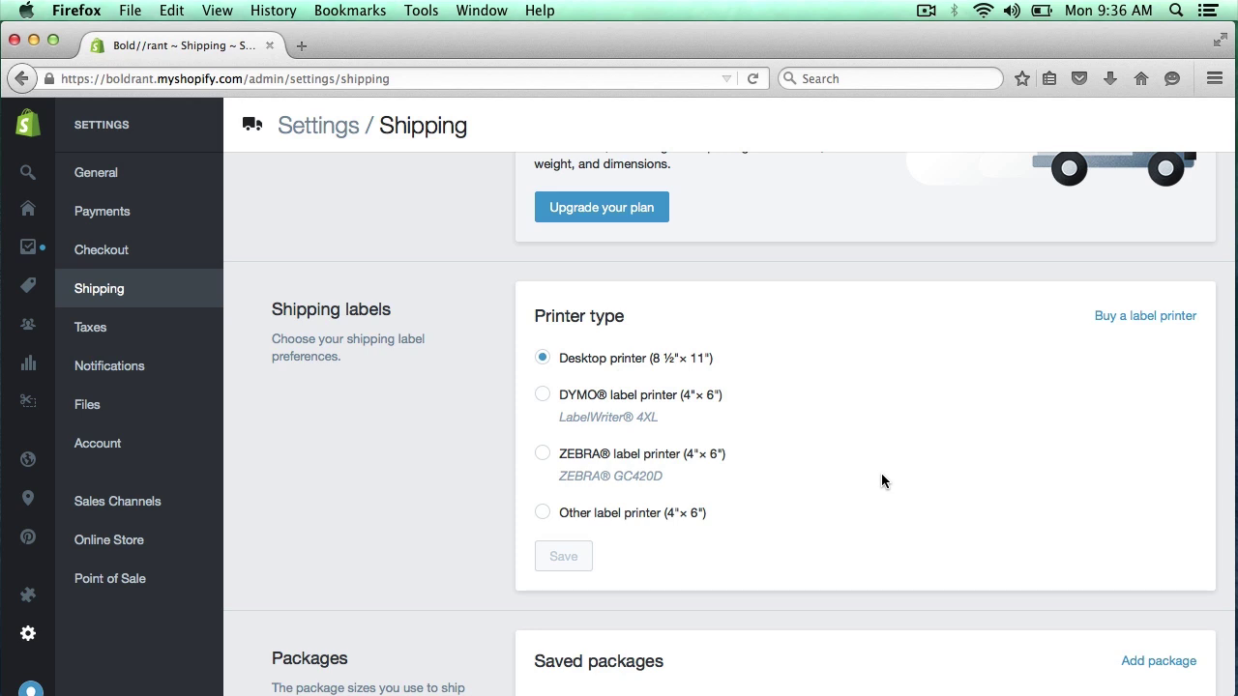
{"action": "scroll", "coordinate": [880, 469], "scroll_direction": "down", "scroll_amount": 1}
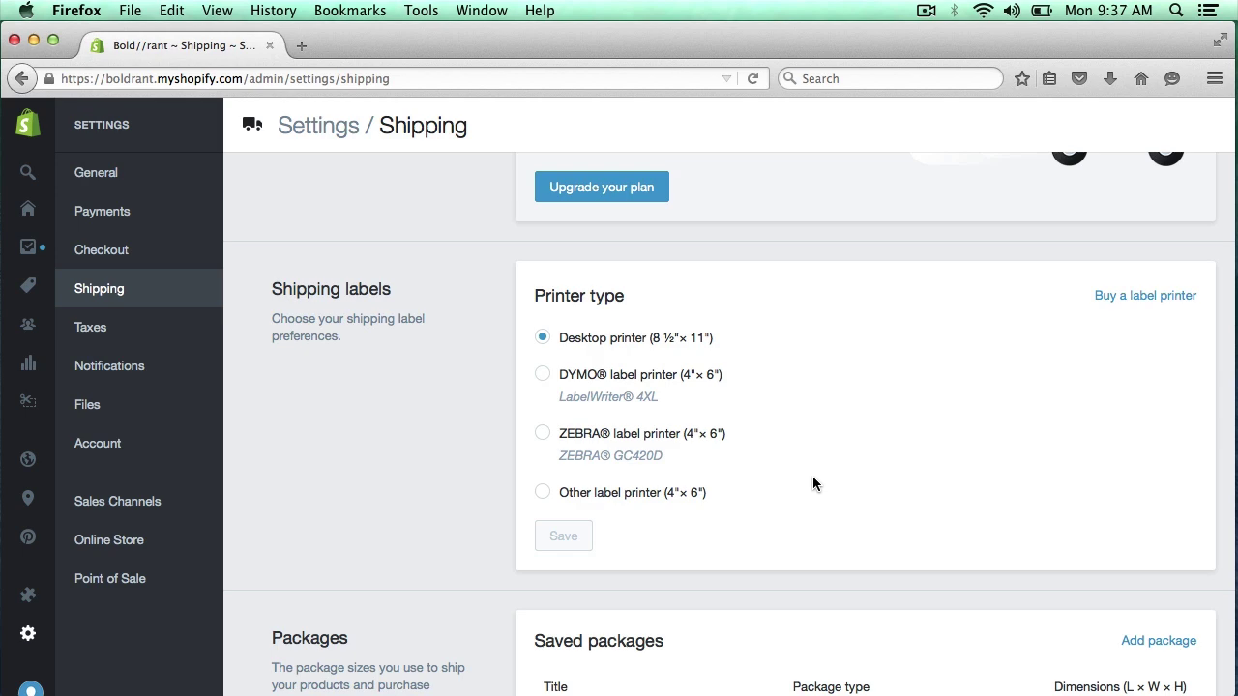
Add the carrier-supplied package "USPS flat rate envelope - padded (0.5 × 9.5 × 12.5 in)" to the saved packages and make it the default.
{"action": "scroll", "coordinate": [813, 477], "scroll_direction": "down", "scroll_amount": 5}
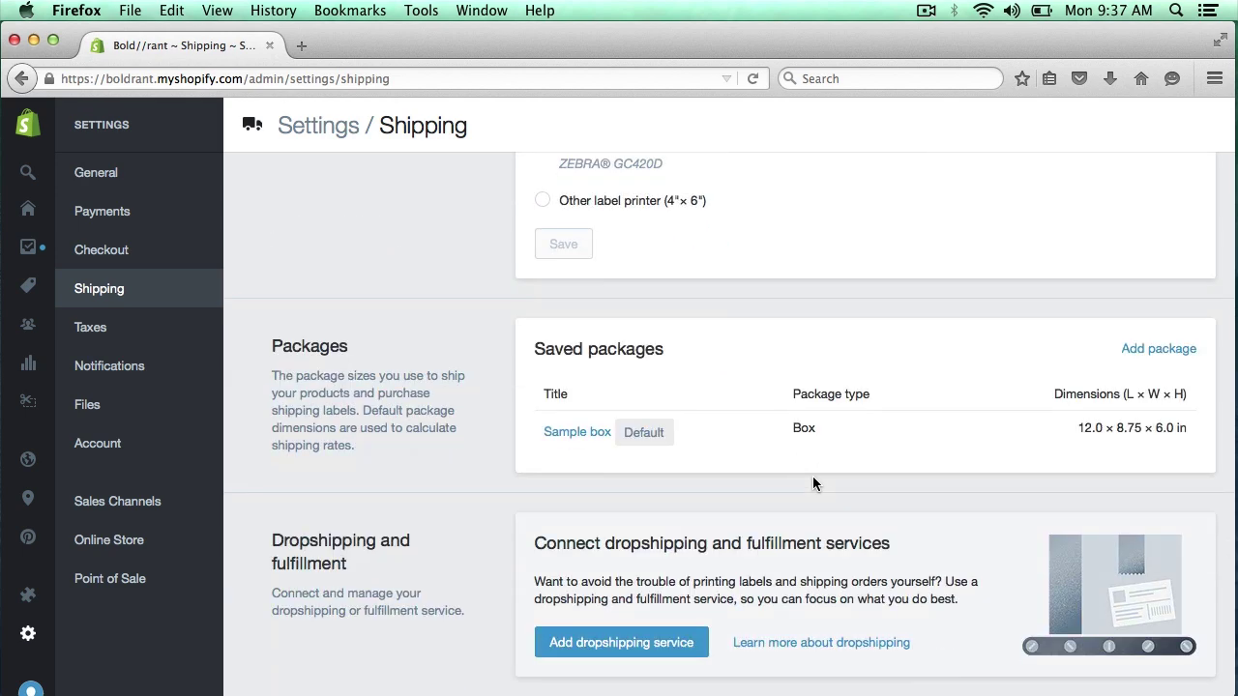
{"action": "left_click", "coordinate": [1159, 349]}
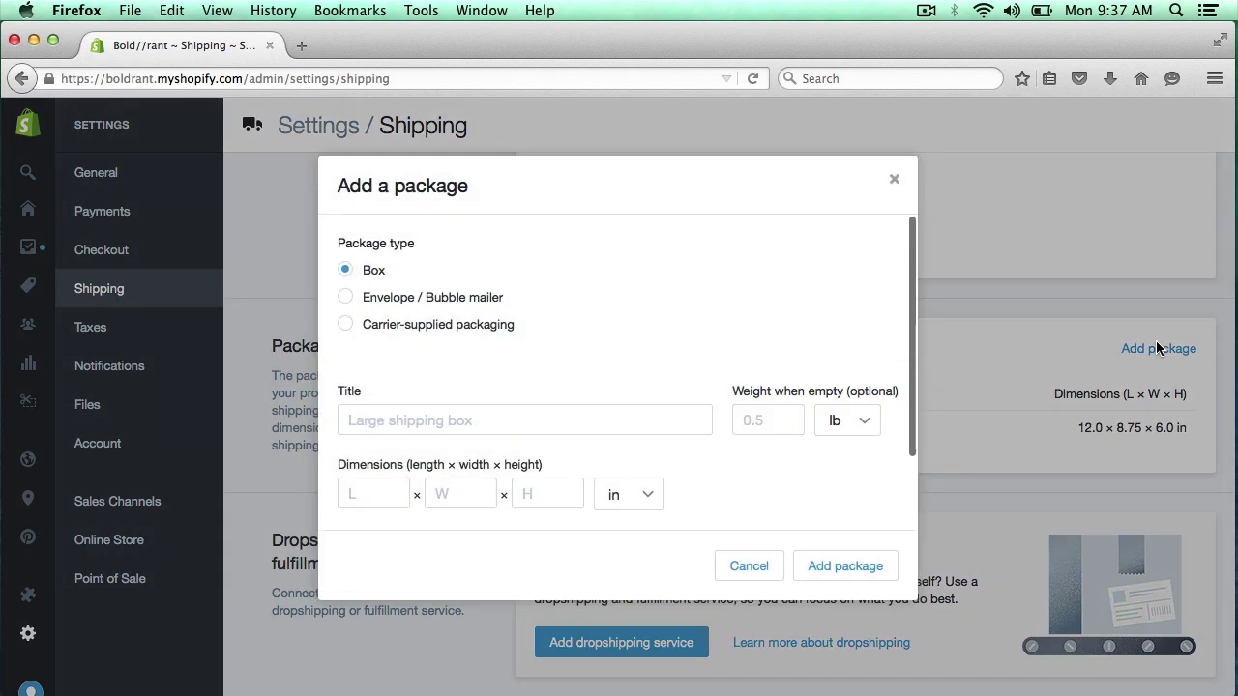
{"action": "left_click", "coordinate": [346, 325]}
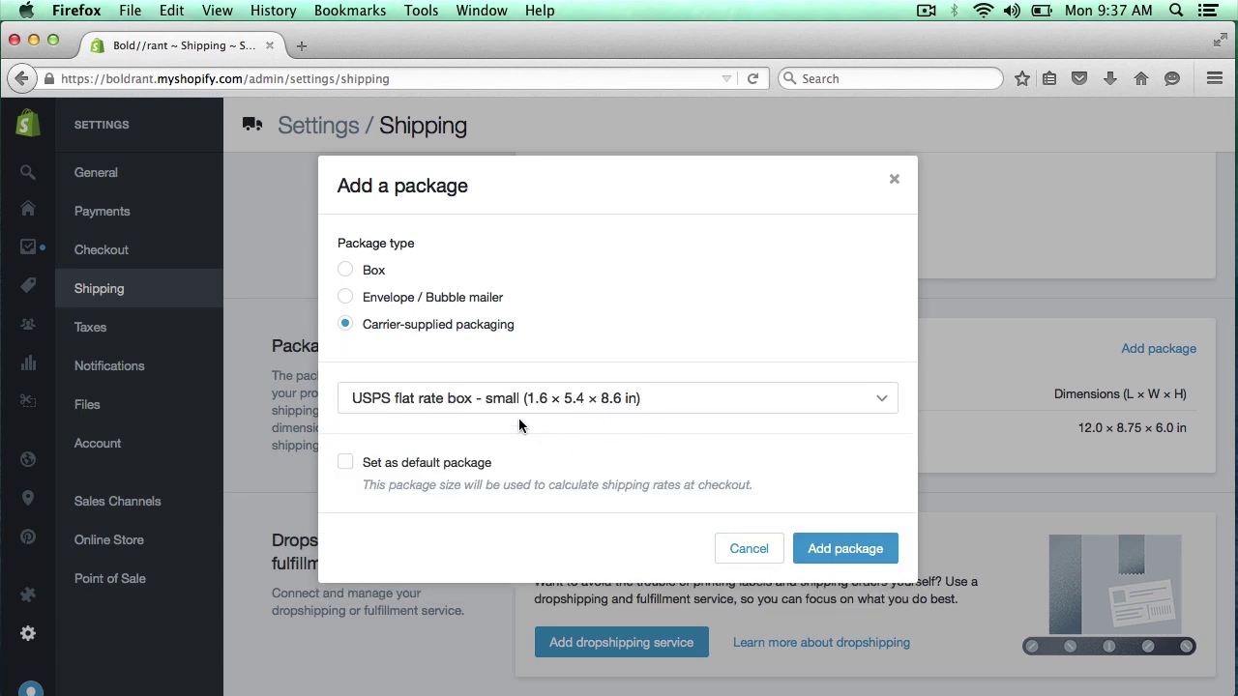
{"action": "left_click", "coordinate": [563, 400]}
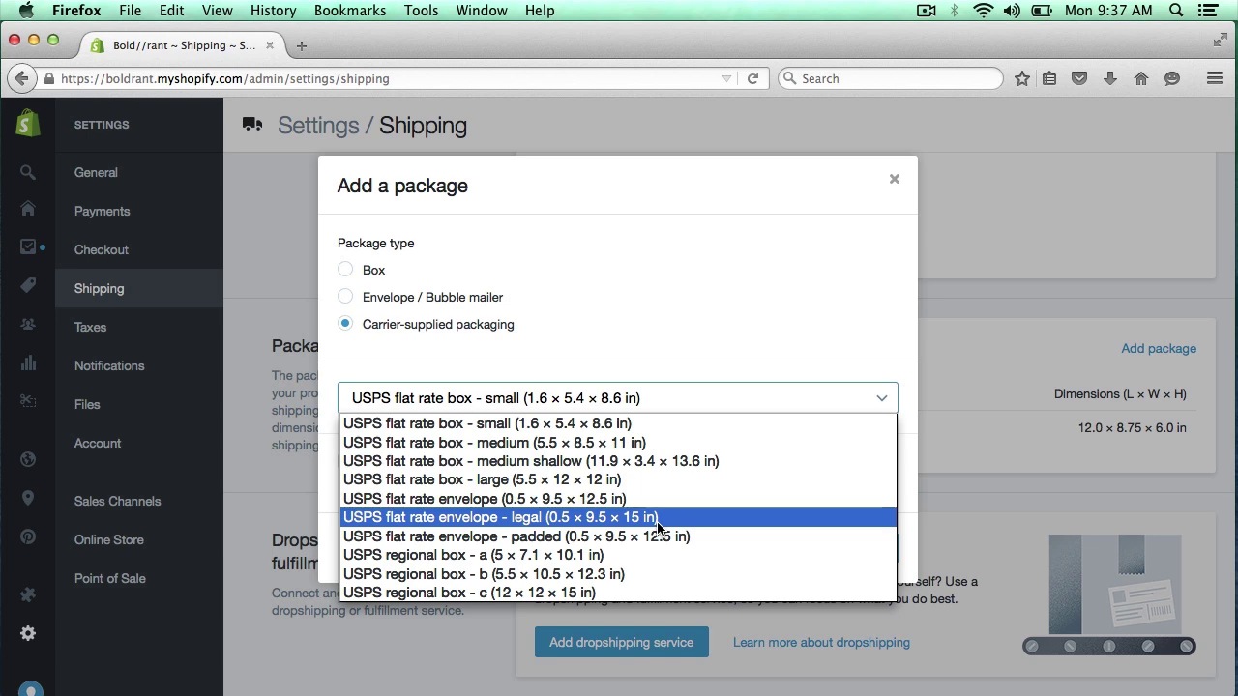
{"action": "left_click", "coordinate": [530, 538]}
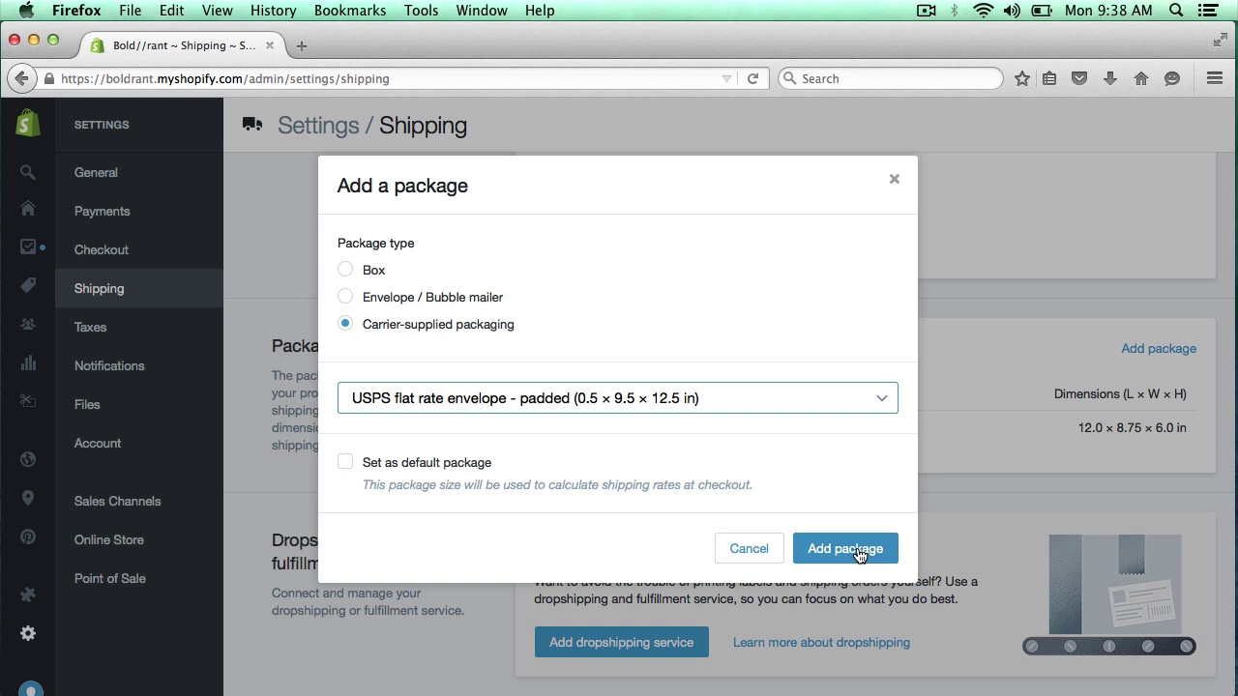
{"action": "left_click", "coordinate": [344, 463]}
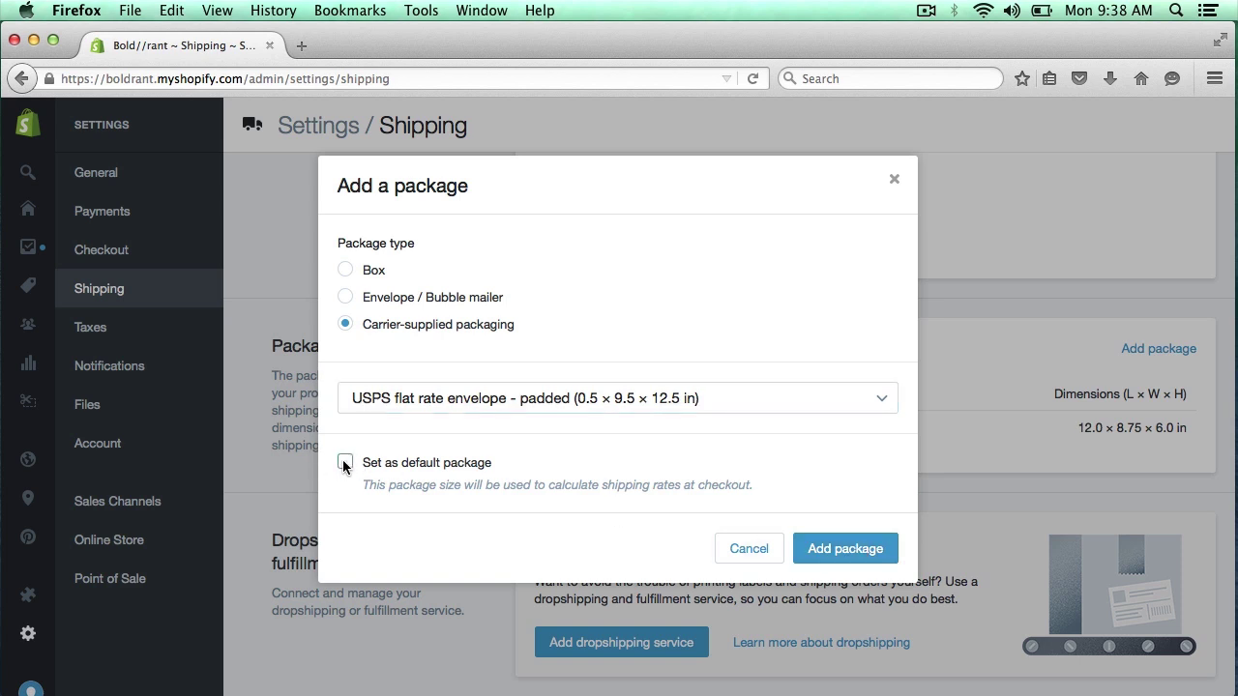
{"action": "left_click", "coordinate": [851, 553]}
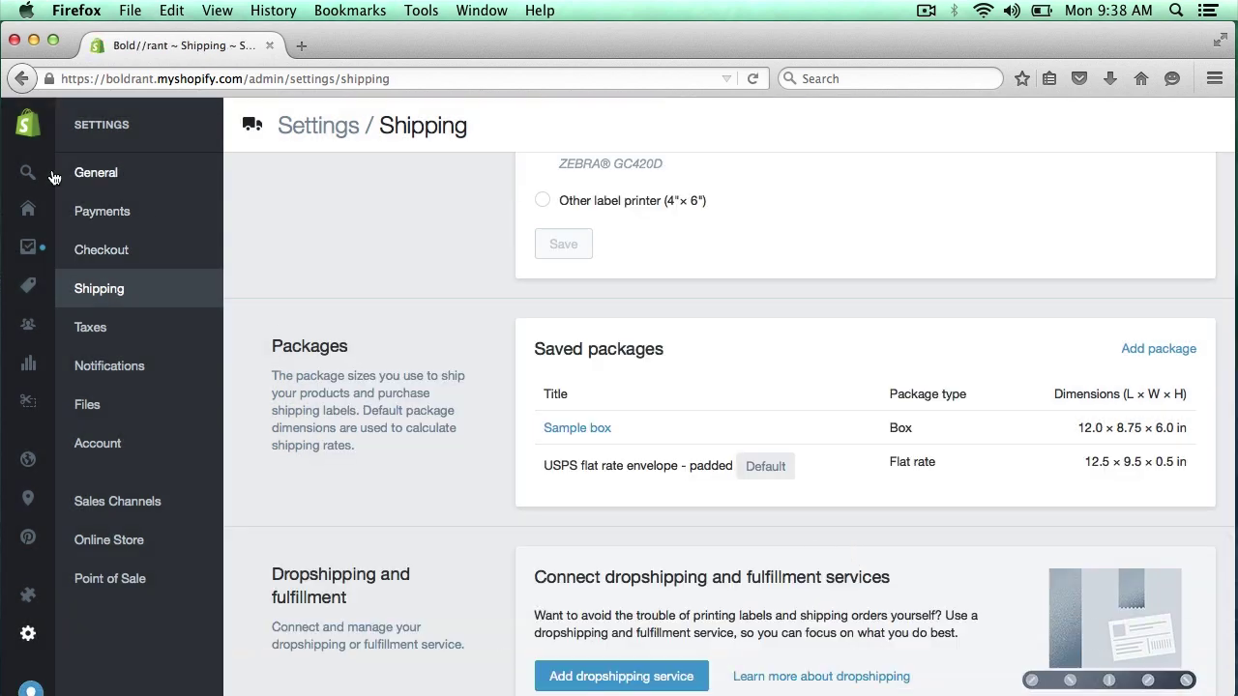
Open the paid but unfulfilled order from the admin home page and start fulfilling its items.
{"action": "mouse_move", "coordinate": [30, 211]}
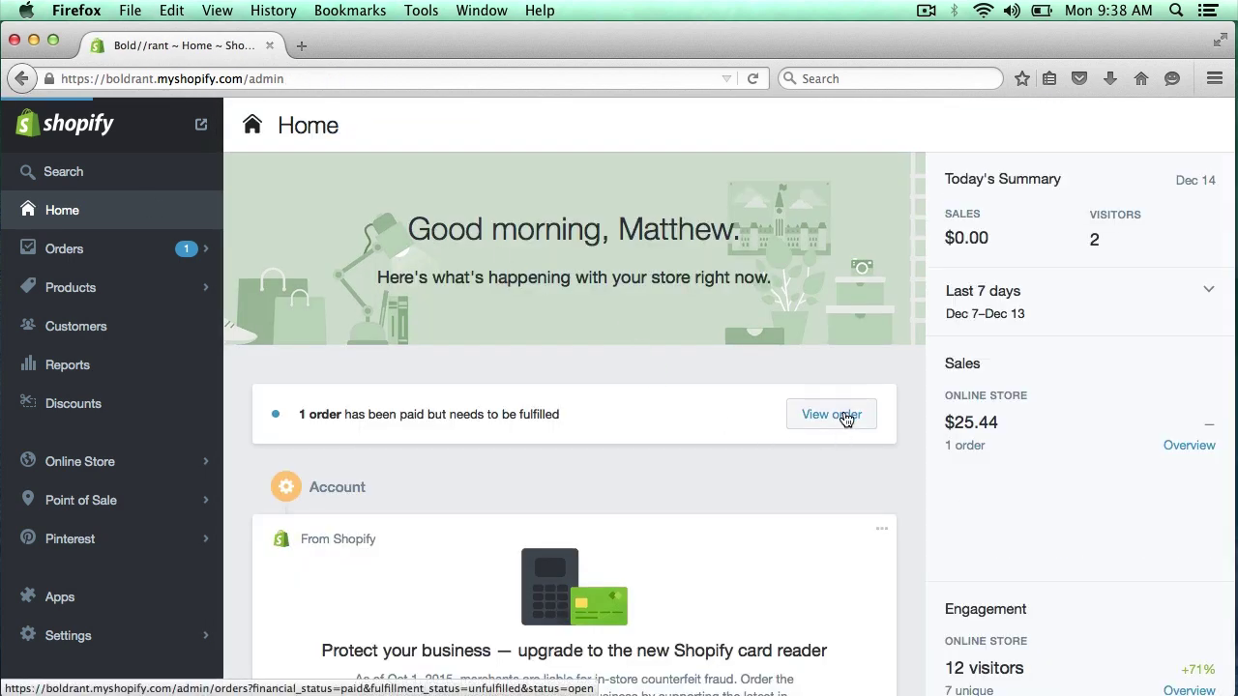
{"action": "left_click", "coordinate": [844, 416]}
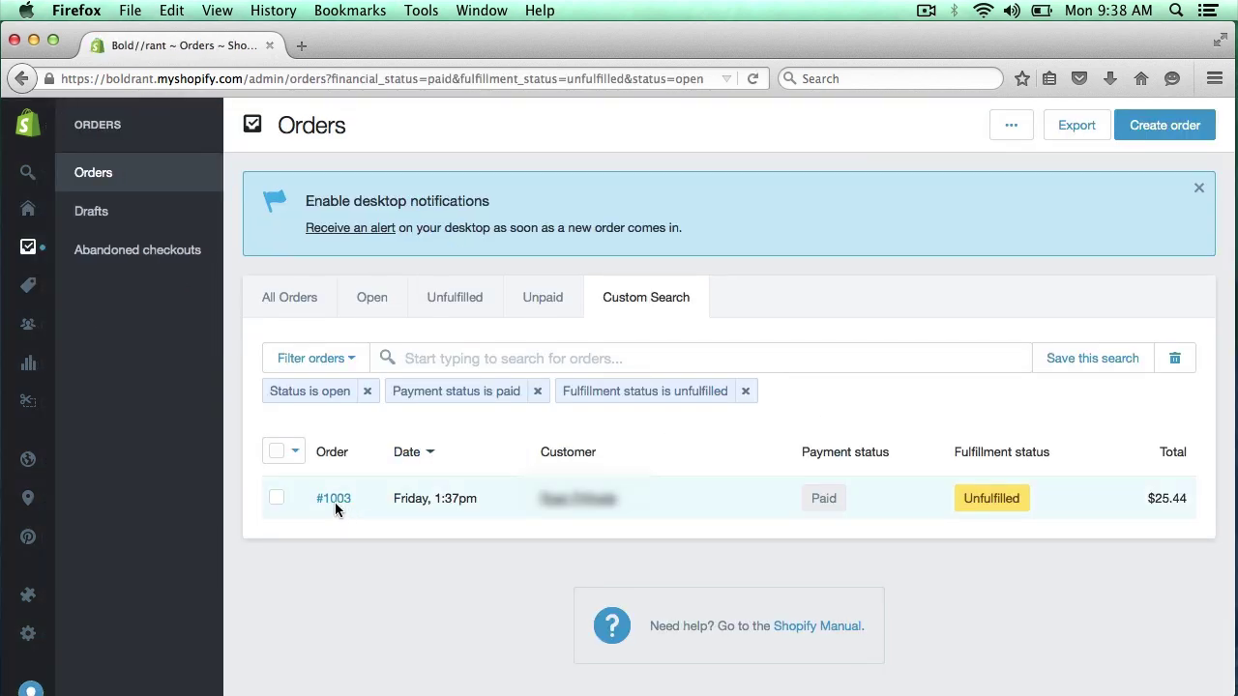
{"action": "left_click", "coordinate": [333, 500]}
{"action": "scroll", "coordinate": [330, 498], "scroll_direction": "down", "scroll_amount": 2}
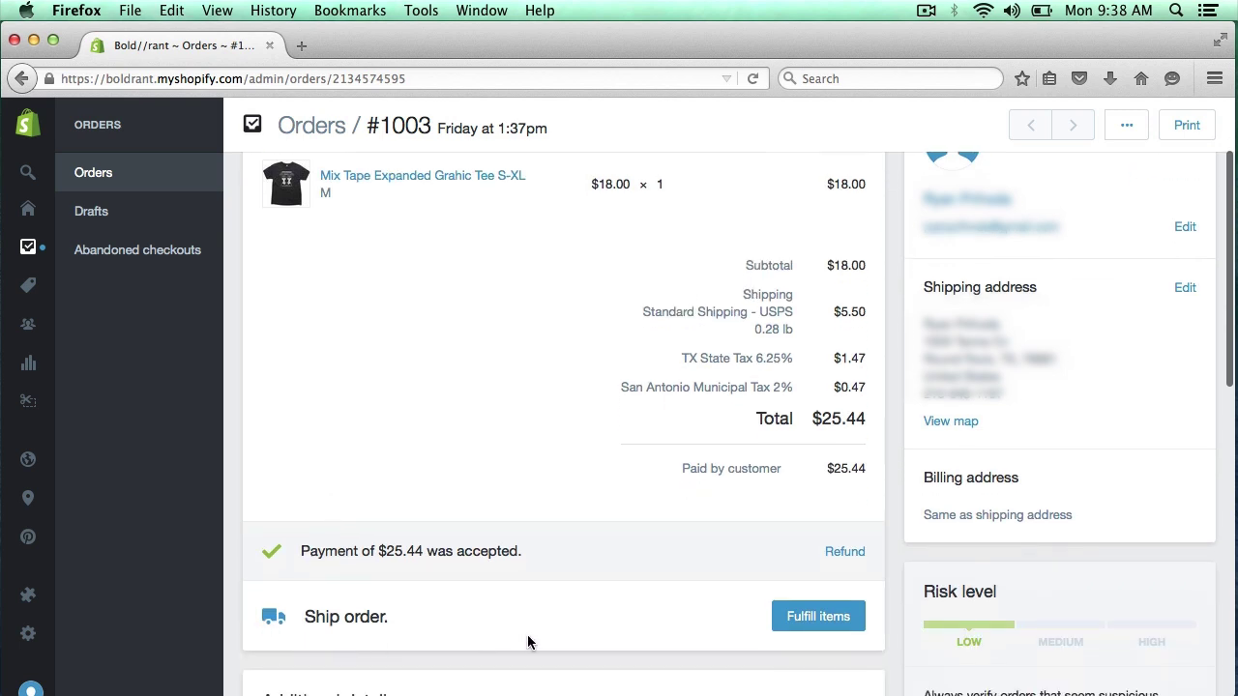
{"action": "left_click", "coordinate": [818, 617]}
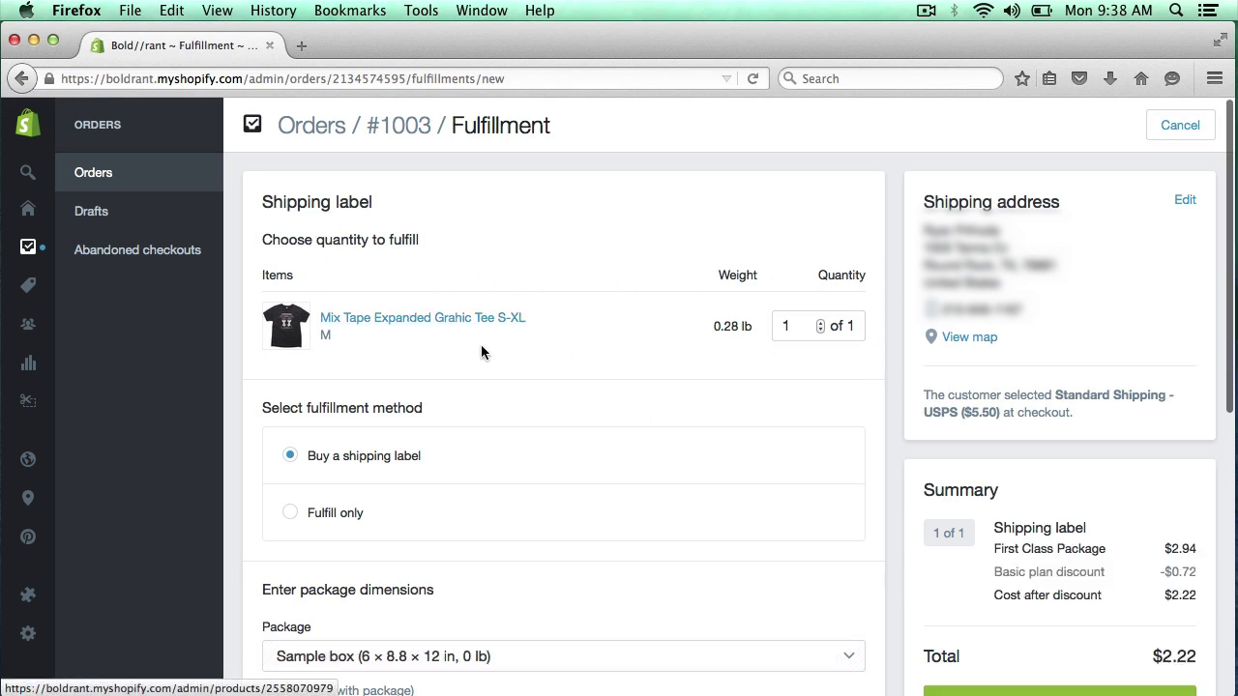
Select the USPS flat rate envelope - padded package for the shipment, then buy the label and fulfill the items.
{"action": "scroll", "coordinate": [512, 406], "scroll_direction": "down", "scroll_amount": 1}
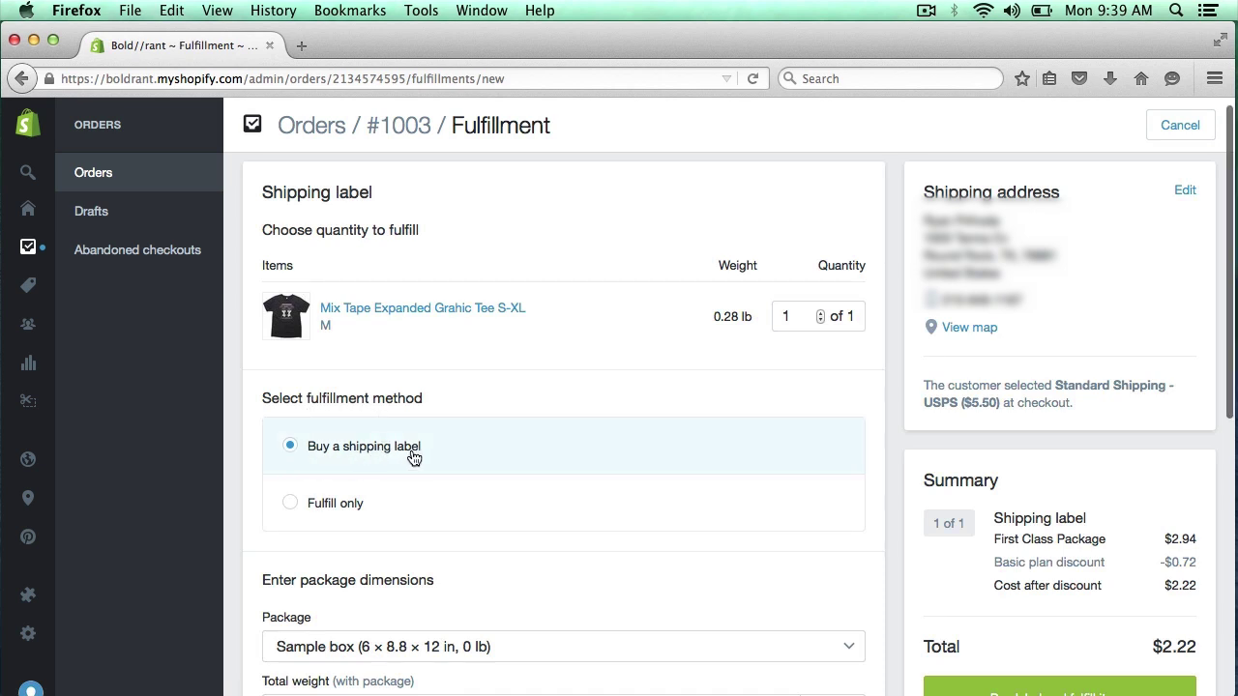
{"action": "scroll", "coordinate": [619, 475], "scroll_direction": "down", "scroll_amount": 4}
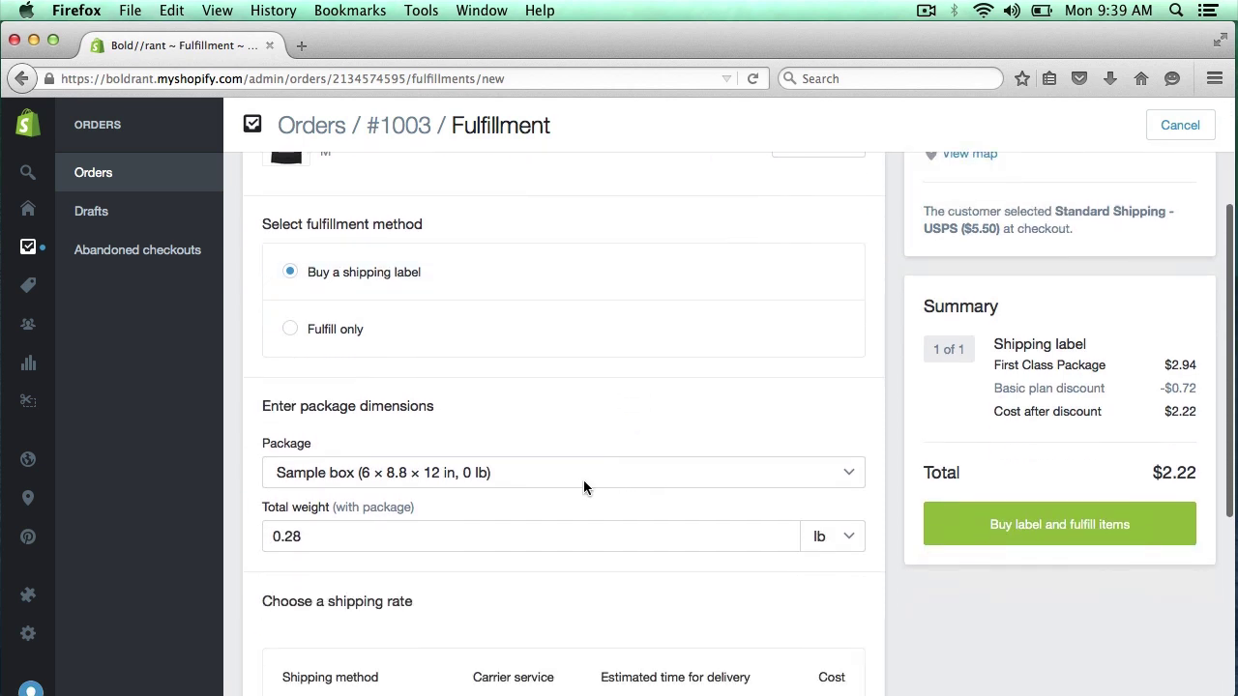
{"action": "left_click", "coordinate": [583, 473]}
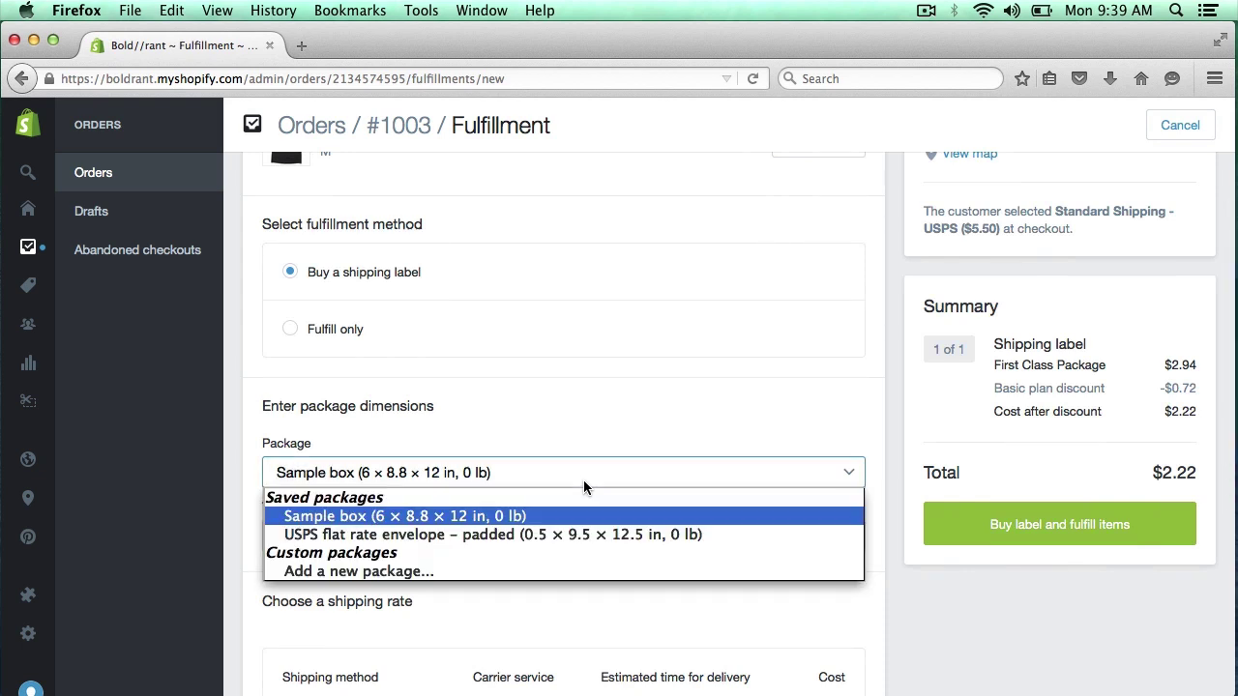
{"action": "left_click", "coordinate": [514, 535]}
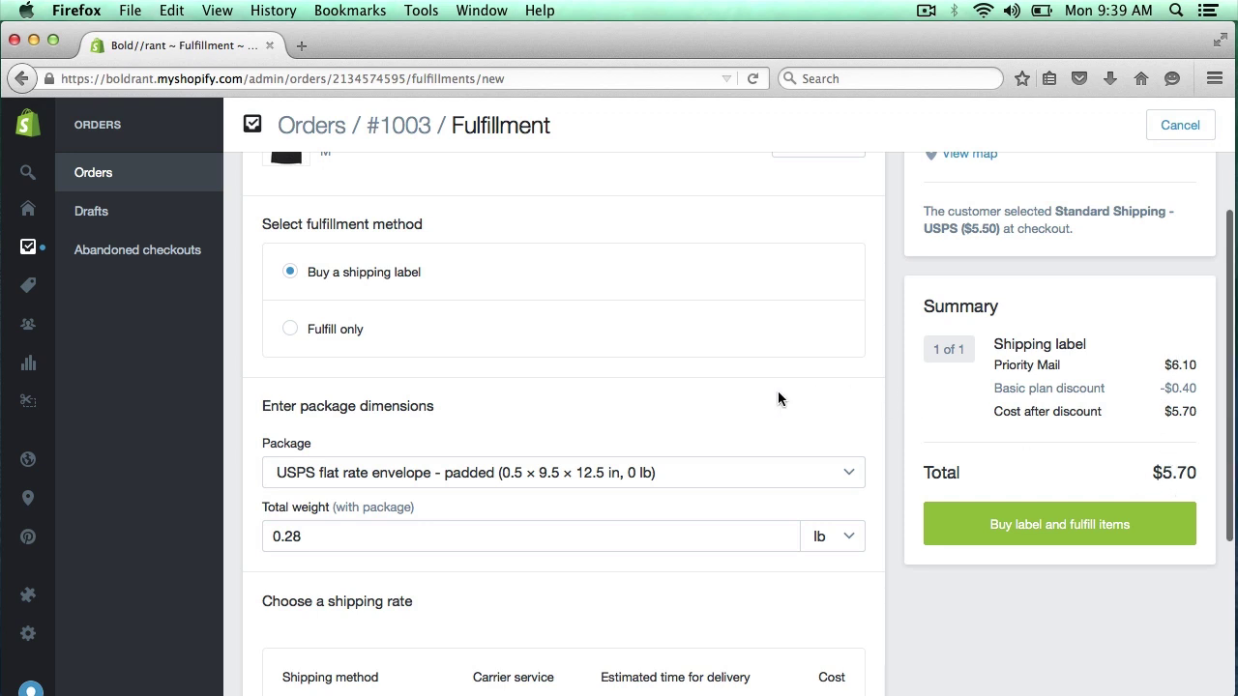
{"action": "left_click", "coordinate": [1060, 532]}
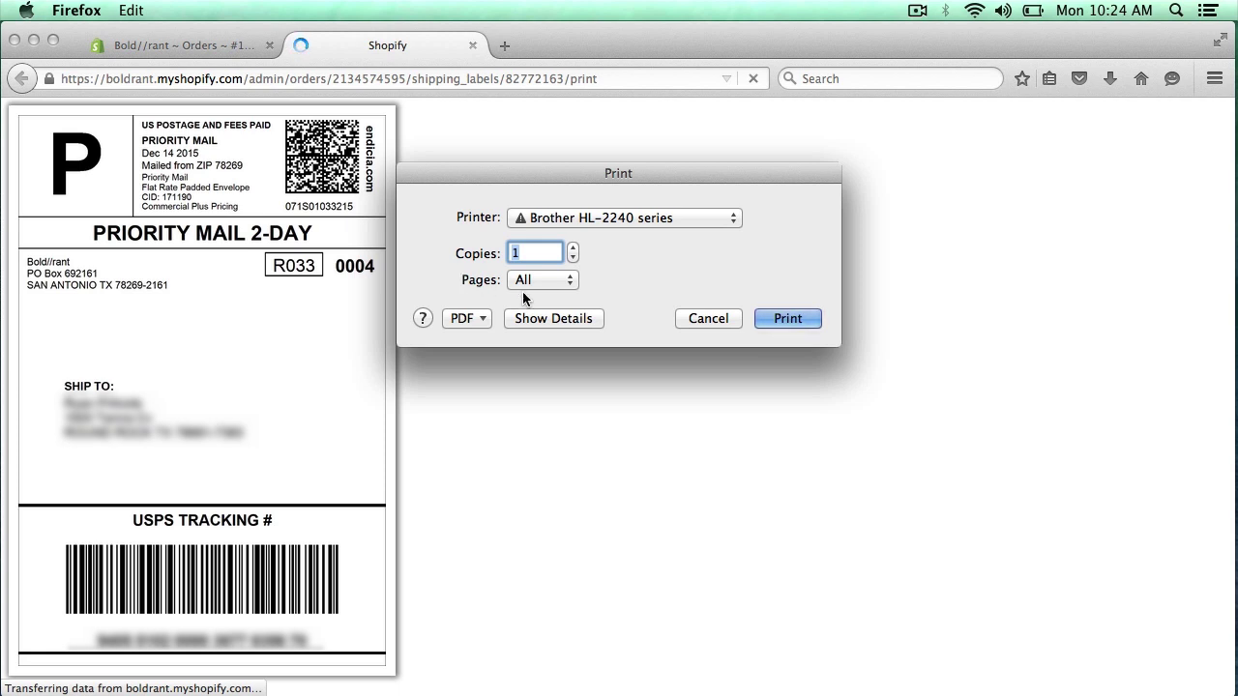
Expand the print options for the shipping label and set the left and right page headers to blank.
{"action": "left_click", "coordinate": [583, 319]}
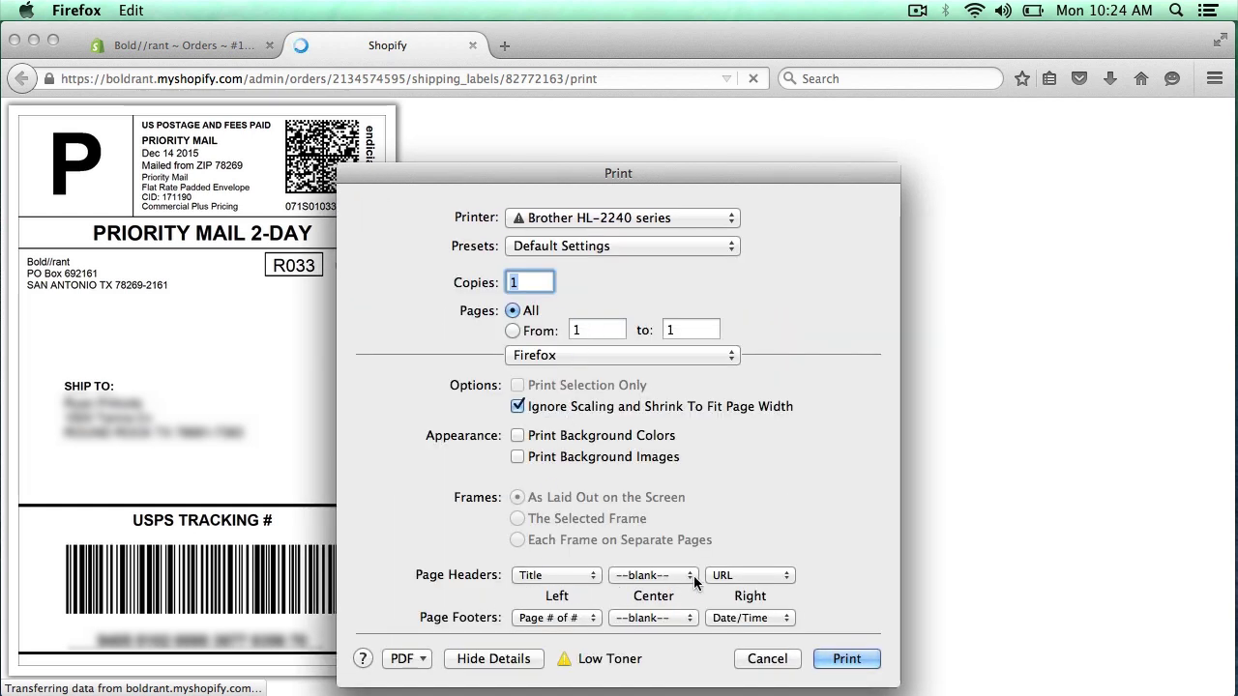
{"action": "left_click", "coordinate": [558, 575]}
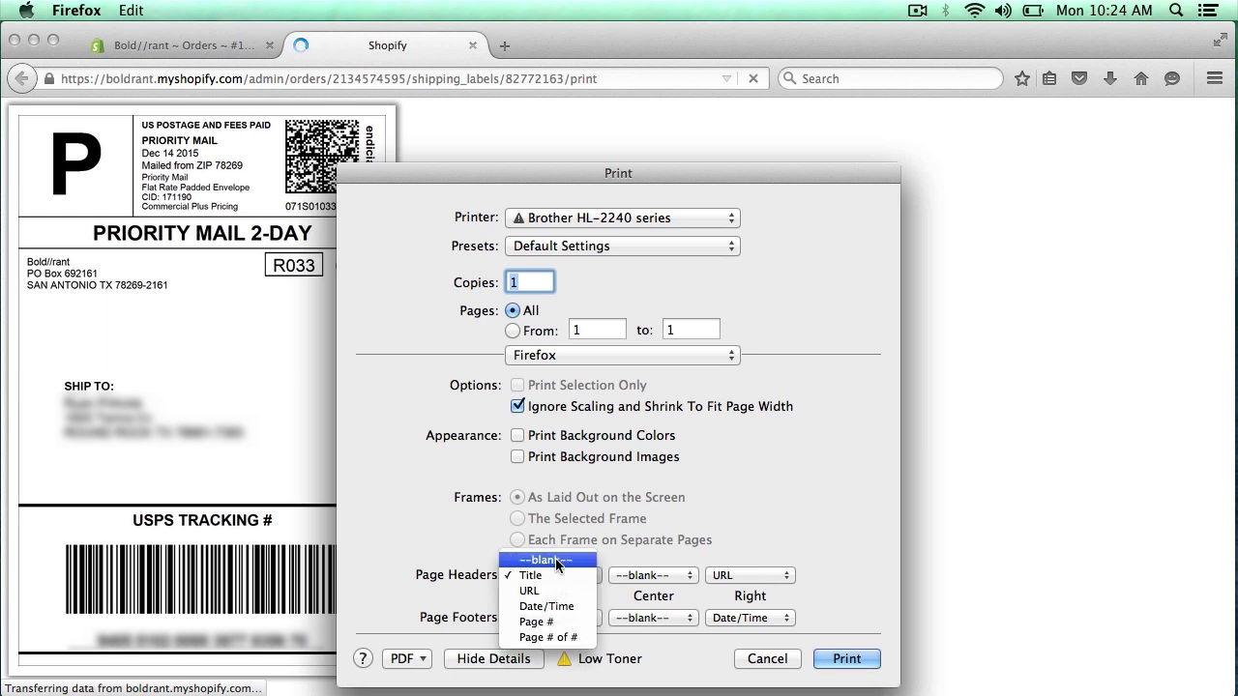
{"action": "left_click", "coordinate": [546, 560]}
{"action": "left_click", "coordinate": [727, 576]}
{"action": "left_click", "coordinate": [743, 545]}
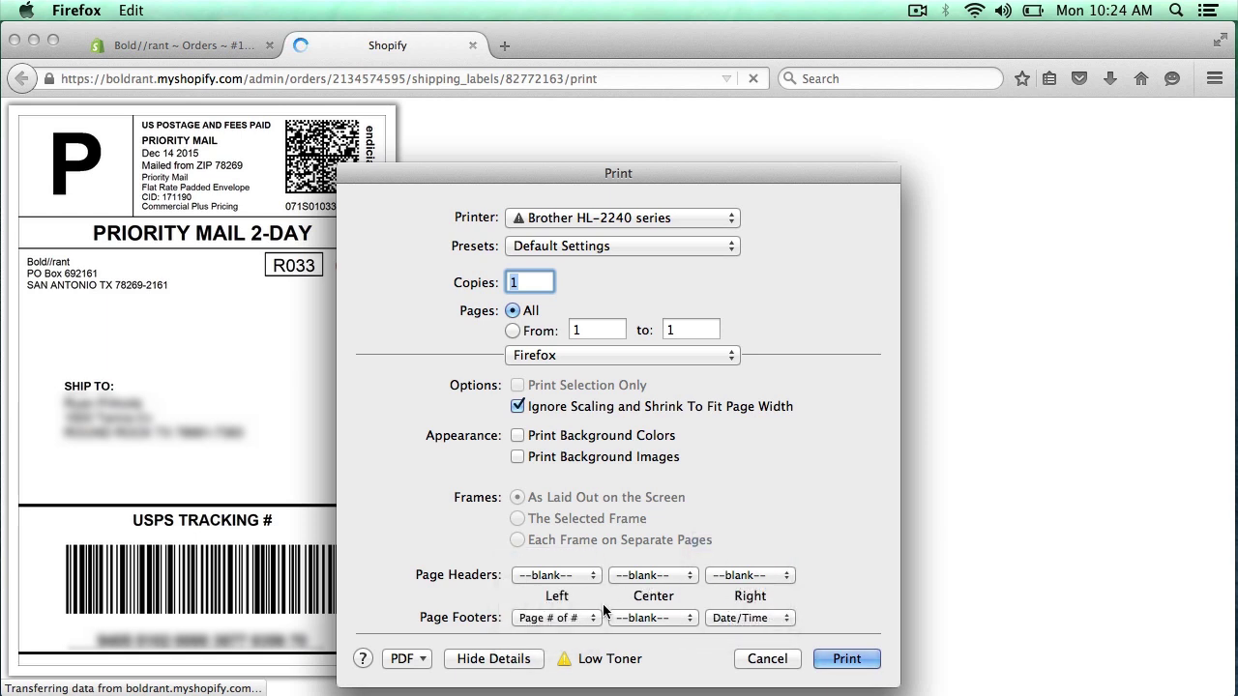
Set the left and right page footers to blank, print the shipping label and return to the order.
{"action": "left_click", "coordinate": [557, 618]}
{"action": "left_click", "coordinate": [549, 542]}
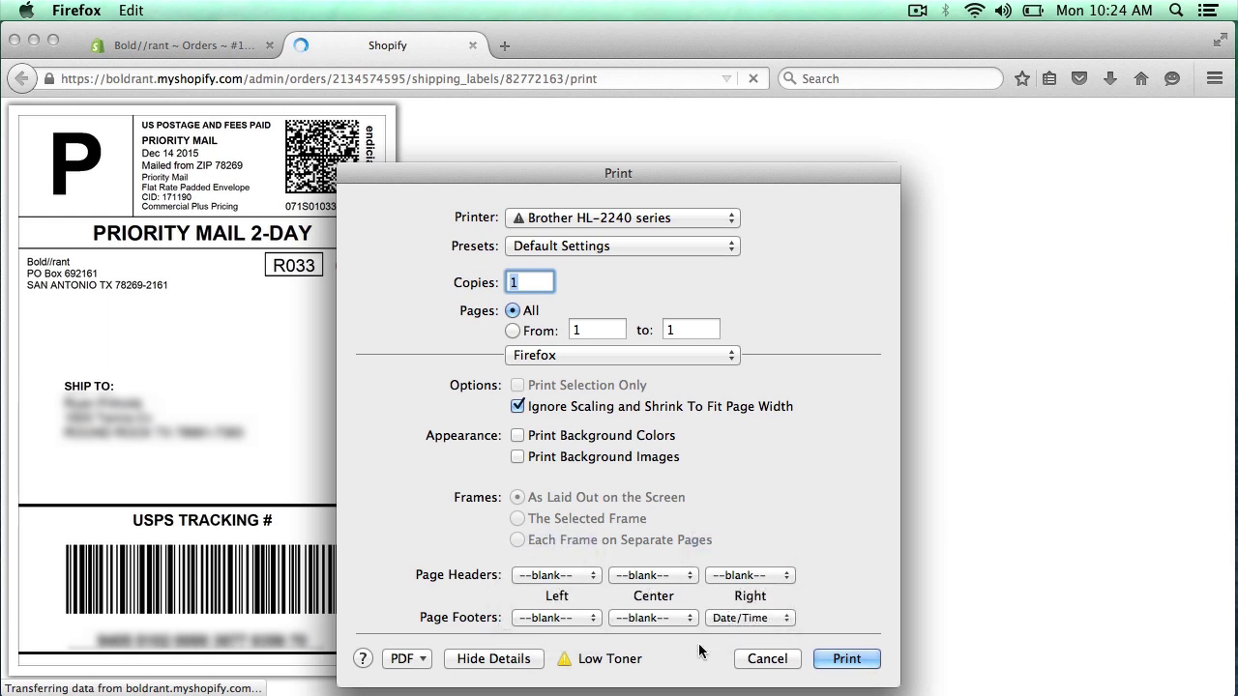
{"action": "left_click", "coordinate": [759, 617]}
{"action": "left_click", "coordinate": [759, 572]}
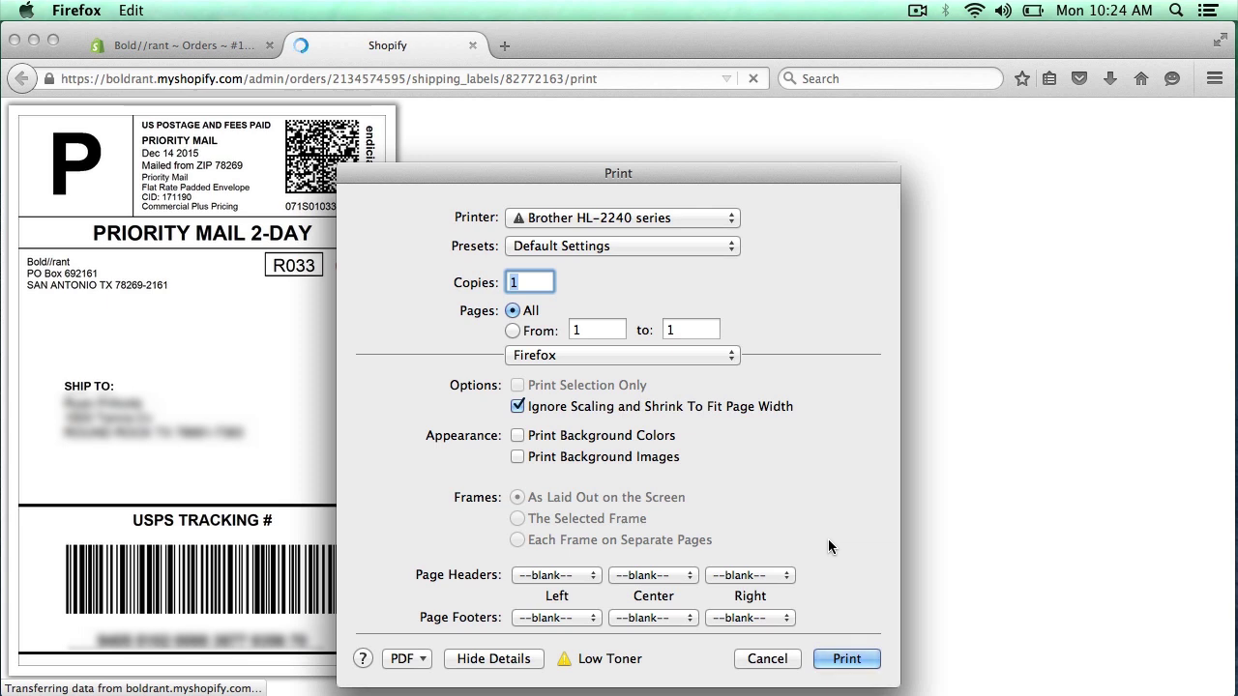
{"action": "left_click", "coordinate": [844, 659]}
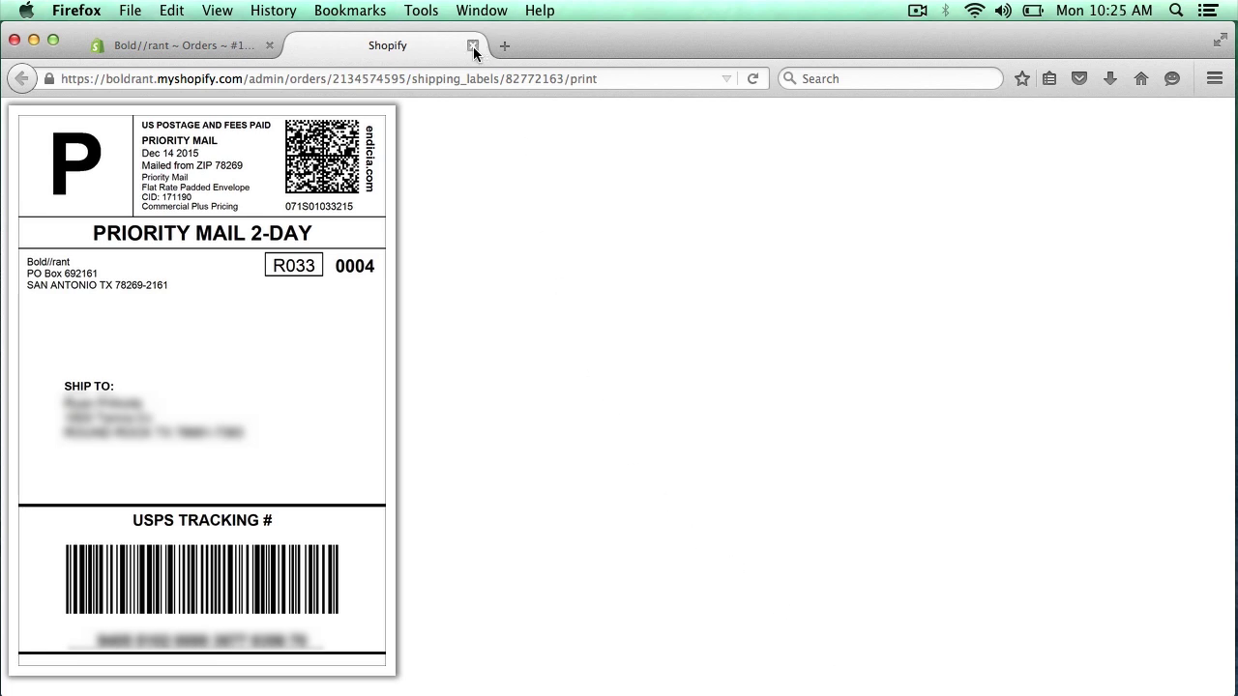
{"action": "left_click", "coordinate": [473, 46]}
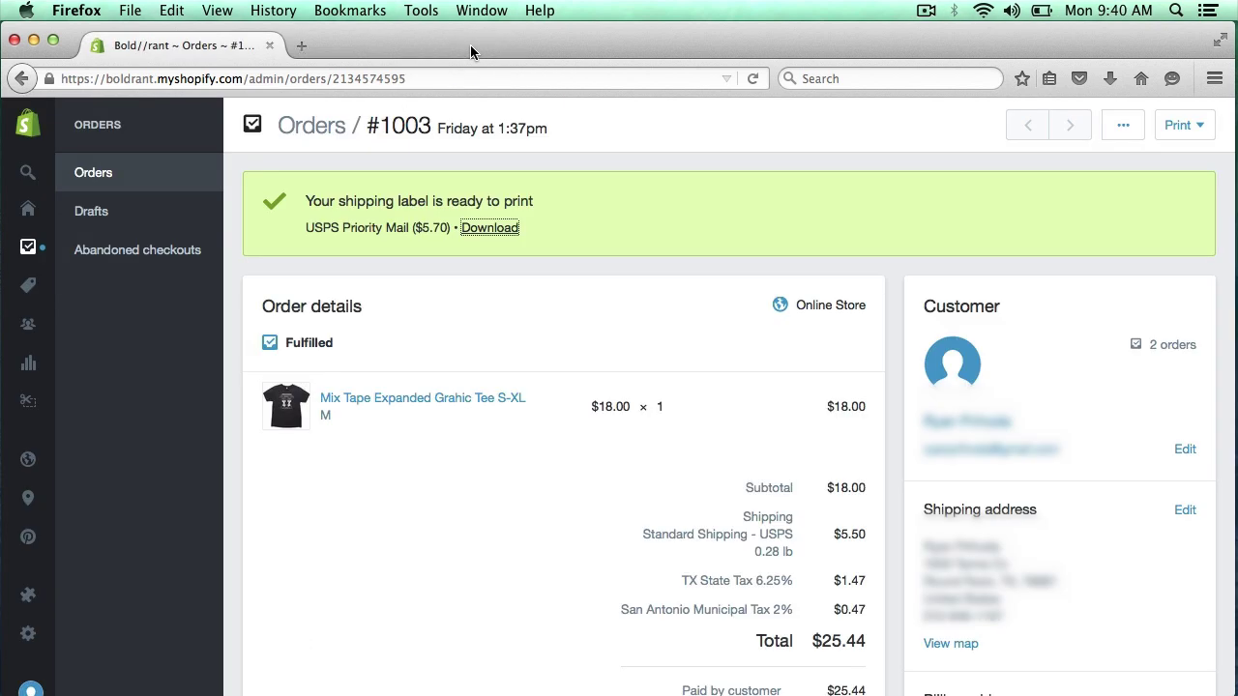